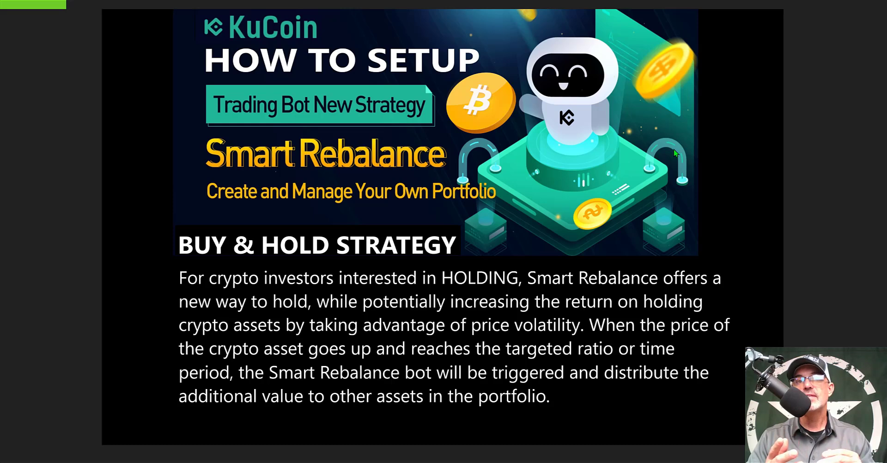
{"action": "key", "text": "Right"}
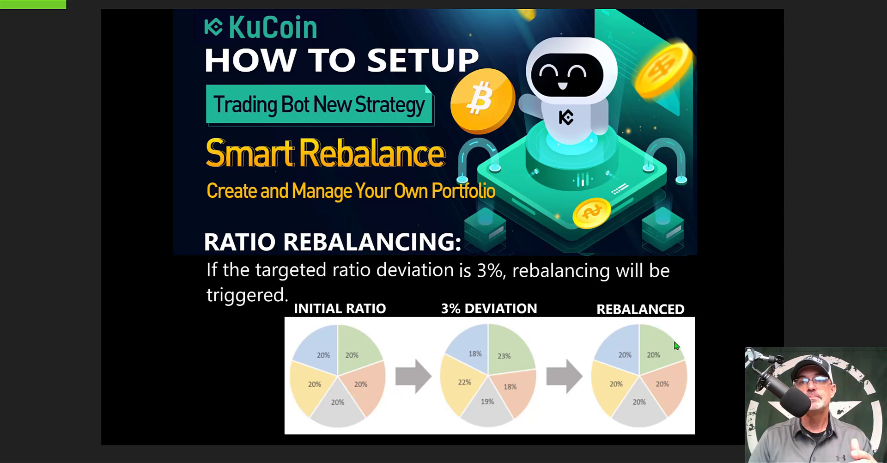
{"action": "key", "text": "Right"}
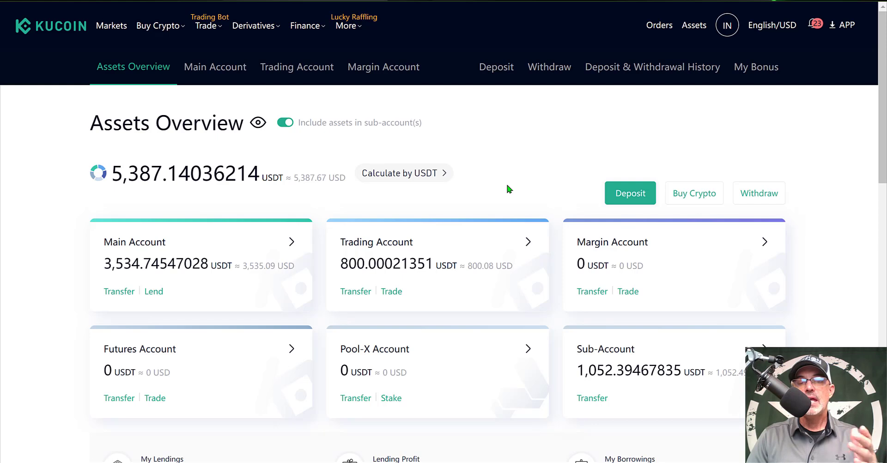
View the USDT cryptocurrency deposit details for the Main Account, comparing the ERC20 and TRC20 network addresses
{"action": "left_click", "coordinate": [498, 69]}
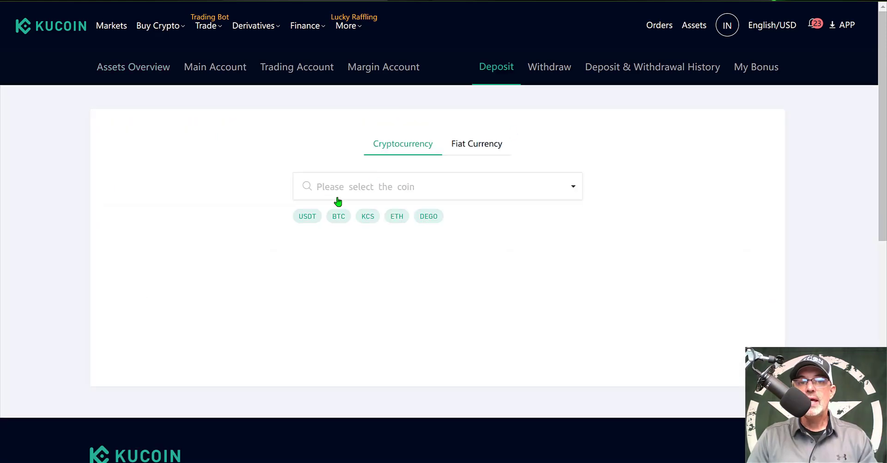
{"action": "left_click", "coordinate": [308, 217]}
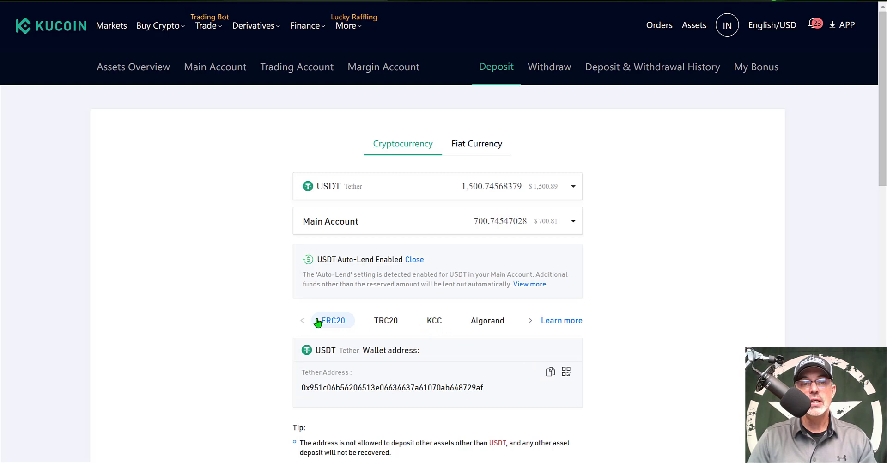
{"action": "left_click", "coordinate": [389, 323]}
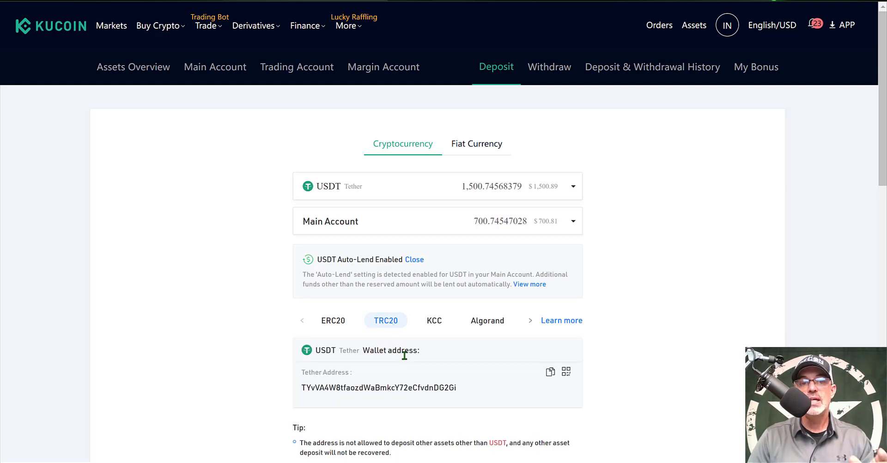
{"action": "left_click", "coordinate": [332, 321]}
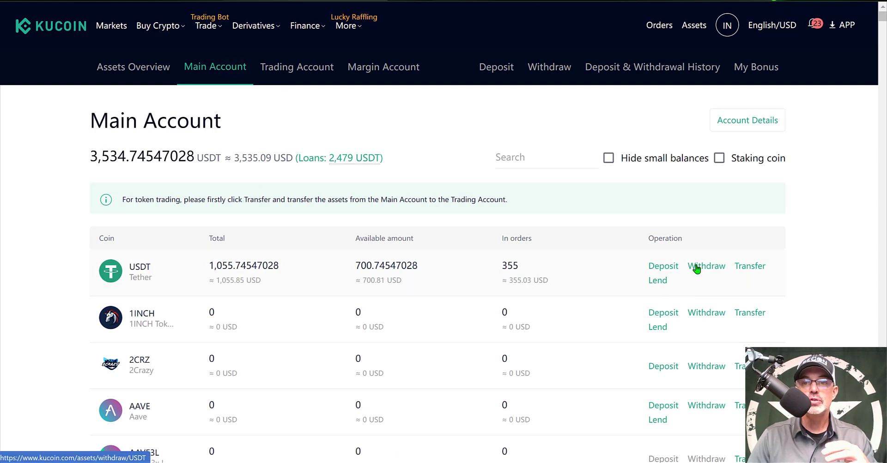
View the form for transferring USDT from the Main Account to the Trading Account and dismiss it without transferring
{"action": "left_click", "coordinate": [750, 267]}
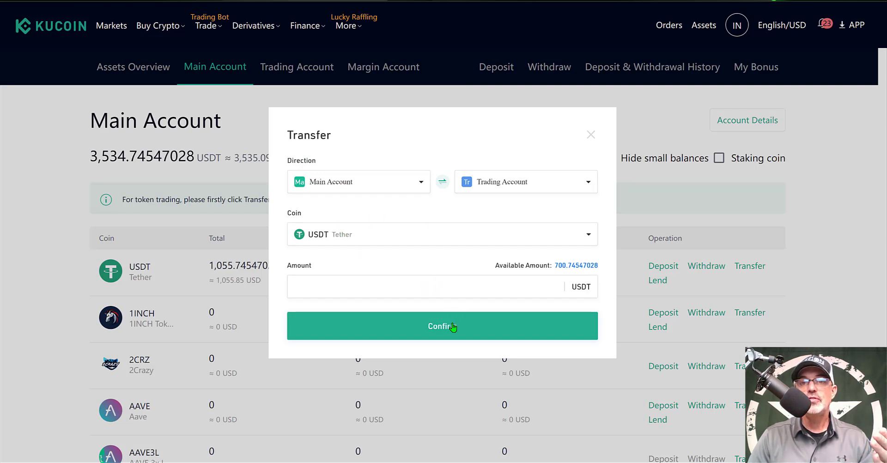
{"action": "left_click", "coordinate": [590, 135]}
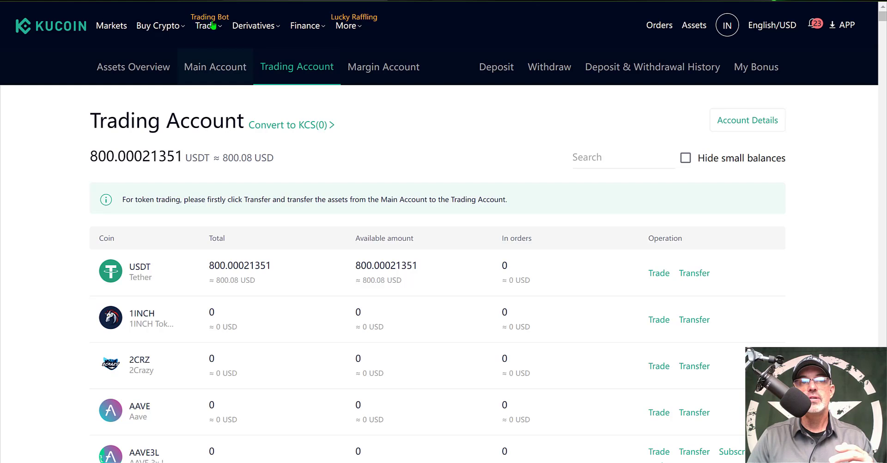
Go to the Trading Bot page and start a customized Smart Rebalance bot instead of a preset AI portfolio
{"action": "mouse_move", "coordinate": [208, 28]}
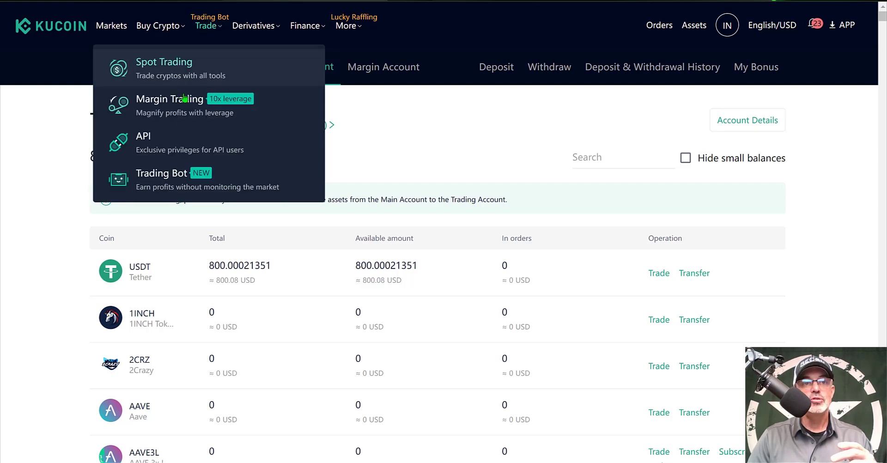
{"action": "left_click", "coordinate": [174, 180]}
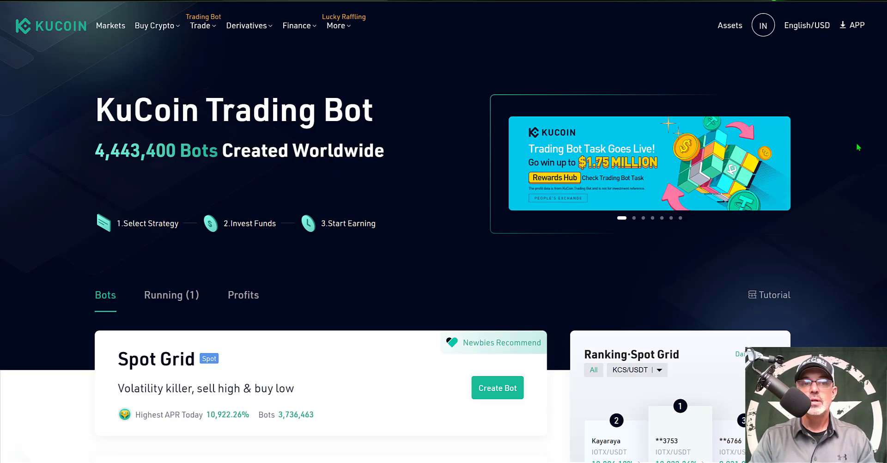
{"action": "scroll", "coordinate": [857, 147], "scroll_direction": "down", "scroll_amount": 4}
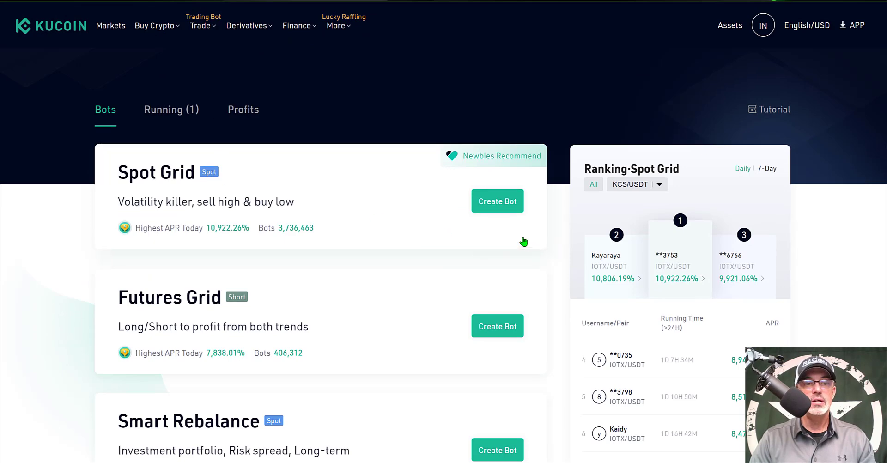
{"action": "scroll", "coordinate": [247, 333], "scroll_direction": "down", "scroll_amount": 1}
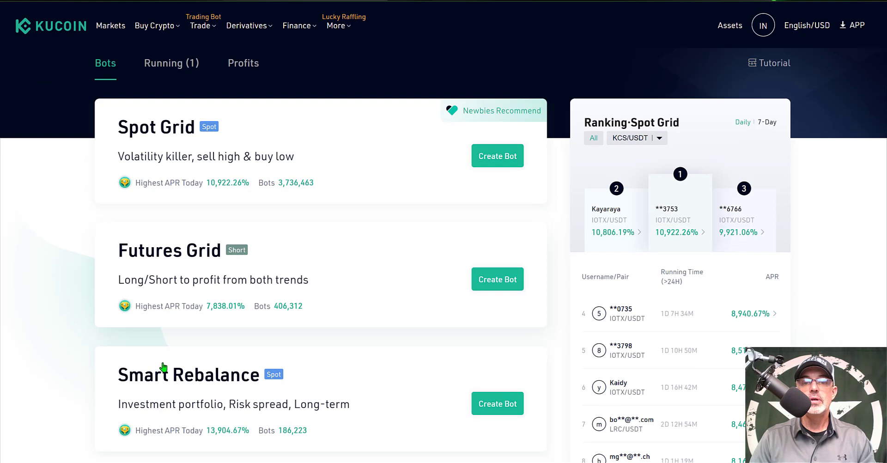
{"action": "left_click", "coordinate": [498, 404]}
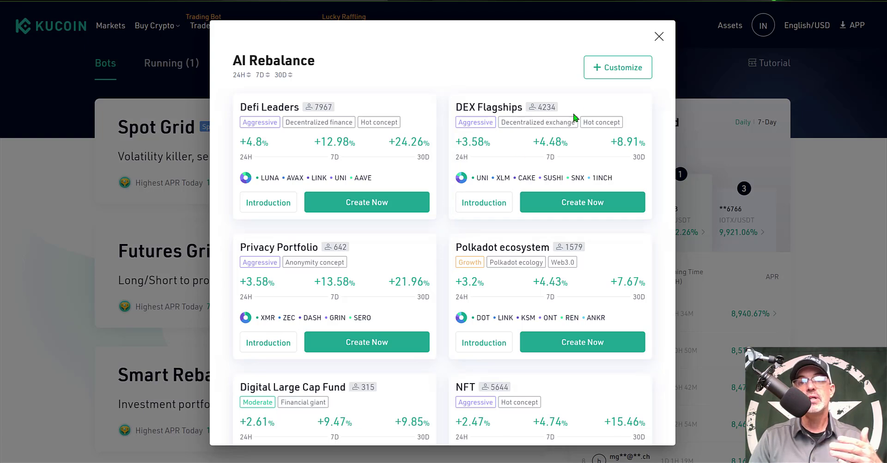
{"action": "left_click", "coordinate": [613, 70]}
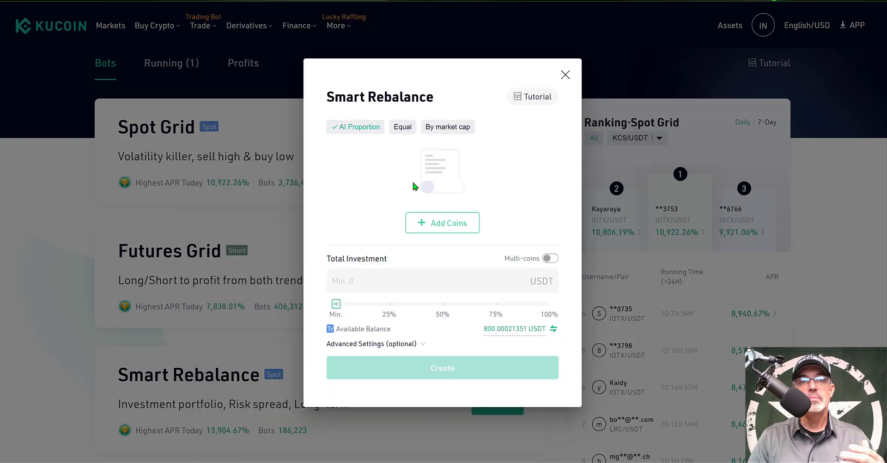
Add the coins ADA, ETH, DOT and SOL to the Smart Rebalance portfolio
{"action": "left_click", "coordinate": [443, 224]}
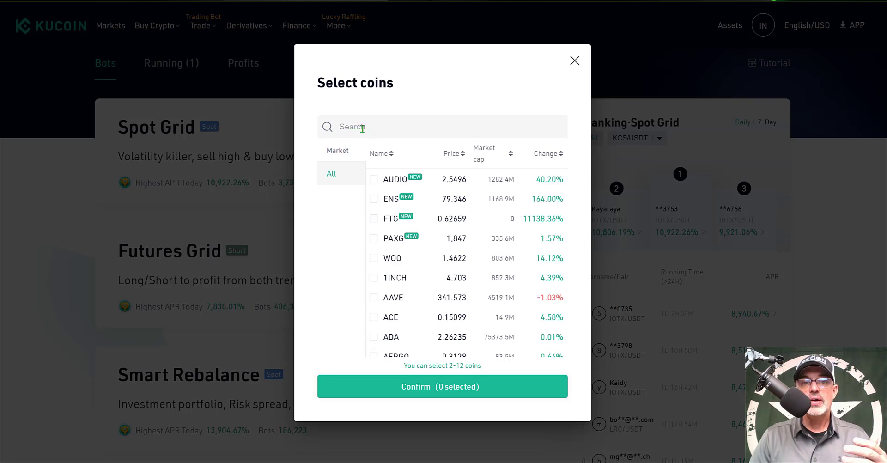
{"action": "left_click", "coordinate": [373, 337]}
{"action": "type", "text": "eth"}
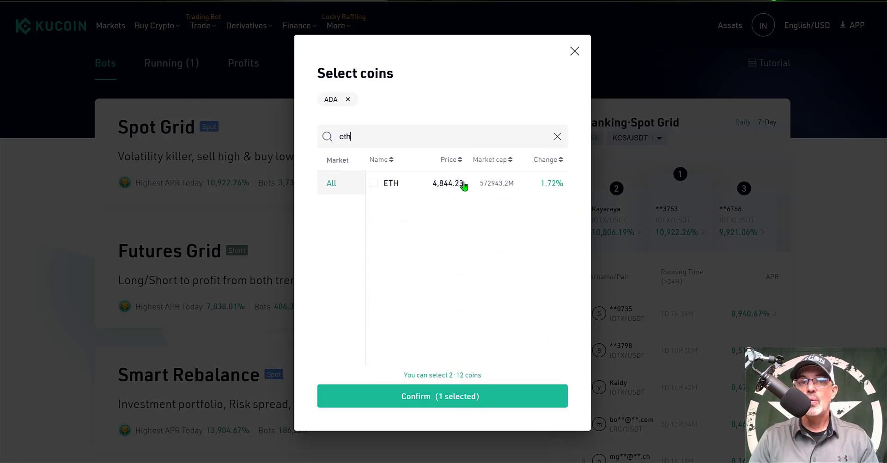
{"action": "left_click", "coordinate": [374, 183]}
{"action": "type", "text": "dot"}
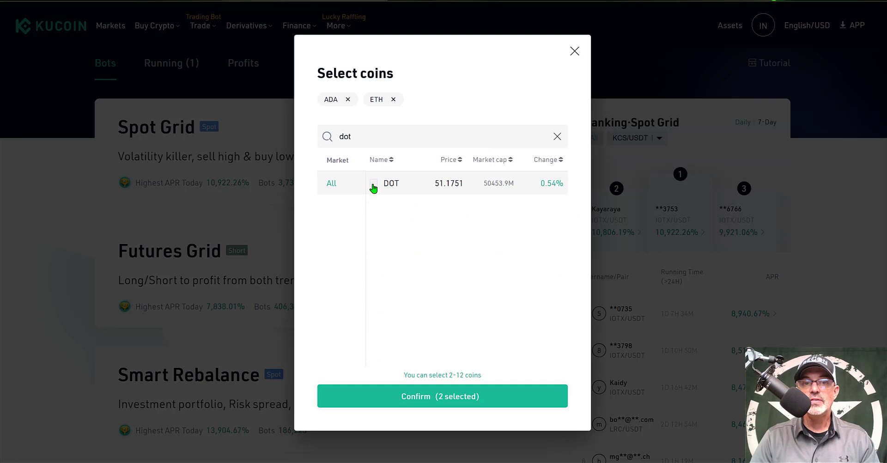
{"action": "left_click", "coordinate": [373, 187]}
{"action": "type", "text": "Sol"}
{"action": "left_click", "coordinate": [374, 182]}
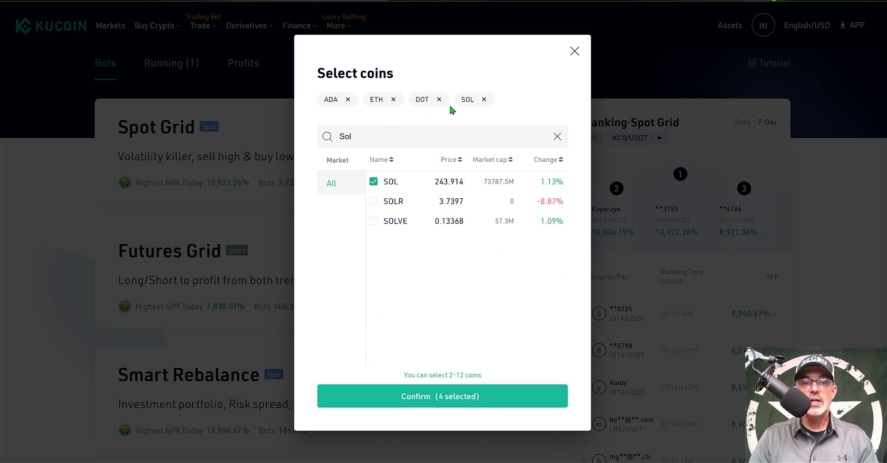
{"action": "left_click", "coordinate": [436, 395]}
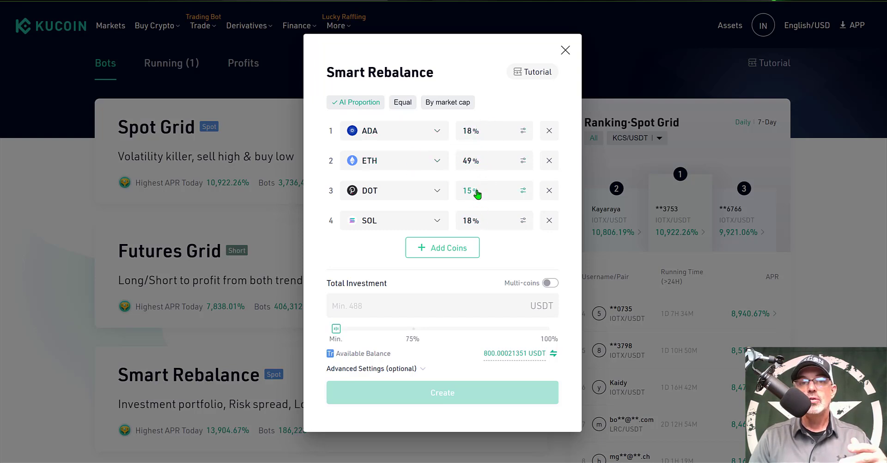
Compare the equal and market cap allocations of the four coins and settle on the Equal allocation
{"action": "left_click", "coordinate": [404, 103]}
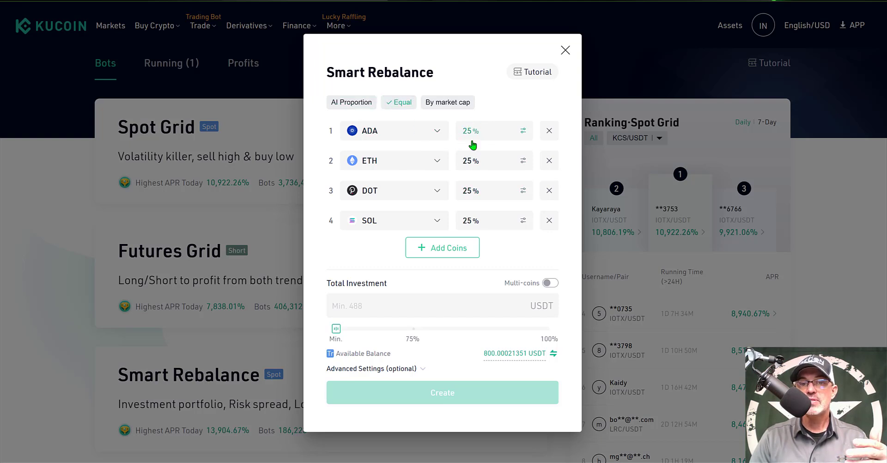
{"action": "left_click", "coordinate": [447, 103]}
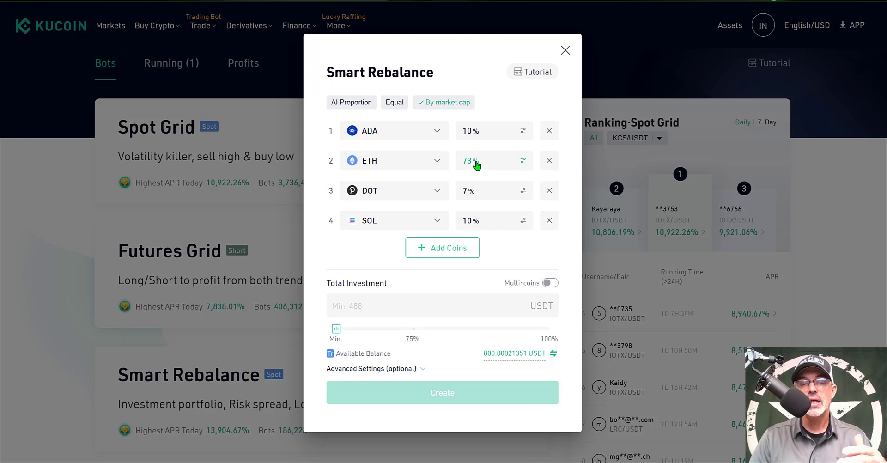
{"action": "left_click", "coordinate": [398, 103]}
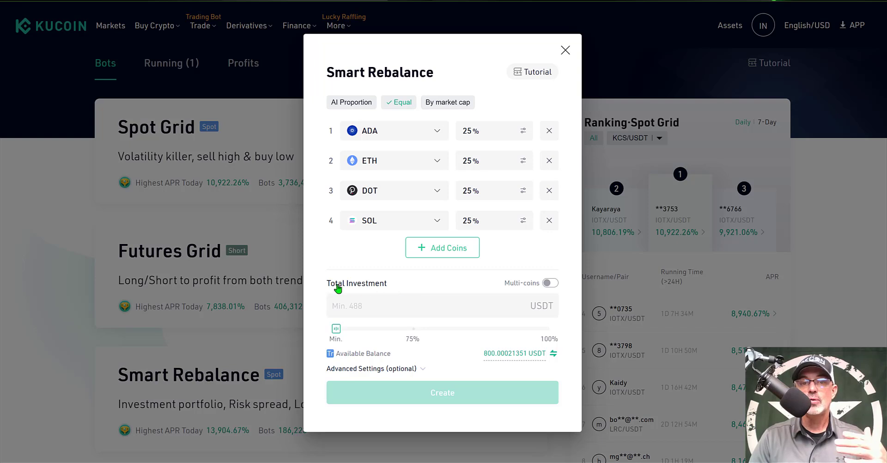
Set the total investment to 500 USDT and make the bot auto-rebalance by time every 1 day
{"action": "left_click", "coordinate": [438, 312]}
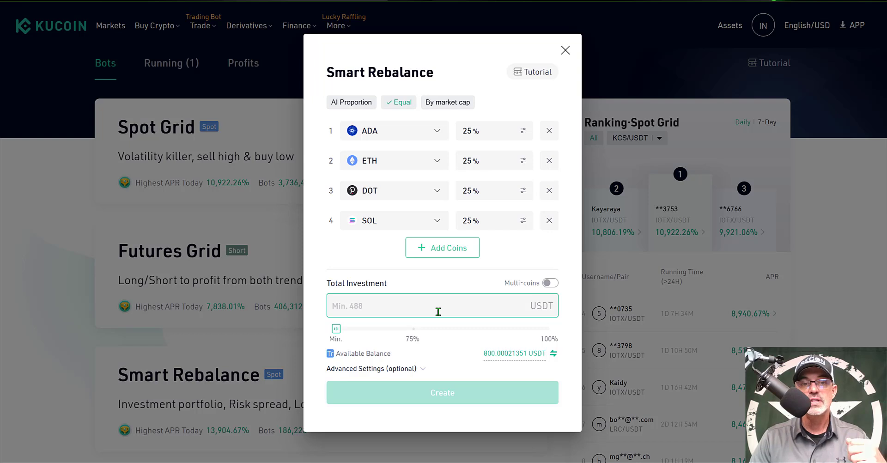
{"action": "type", "text": "500"}
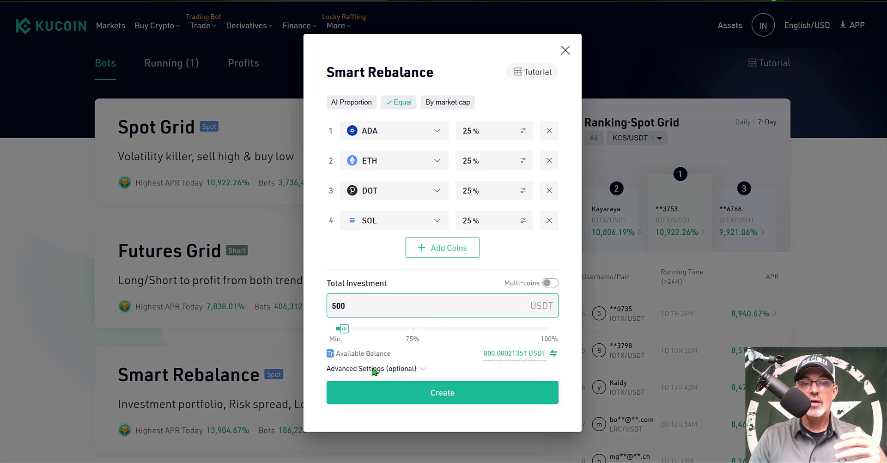
{"action": "left_click", "coordinate": [375, 369]}
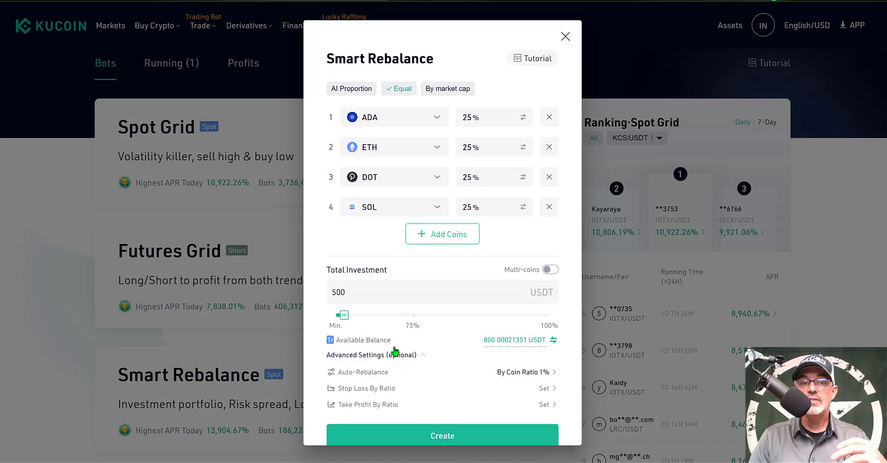
{"action": "left_click", "coordinate": [376, 373]}
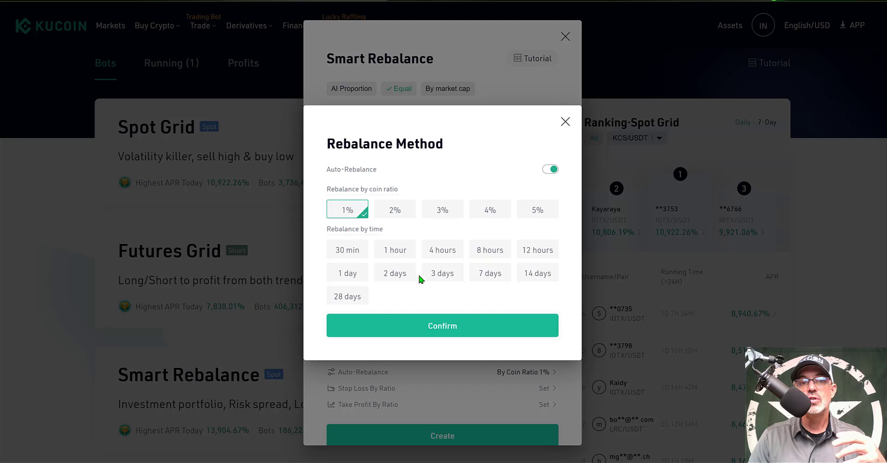
{"action": "left_click", "coordinate": [353, 277]}
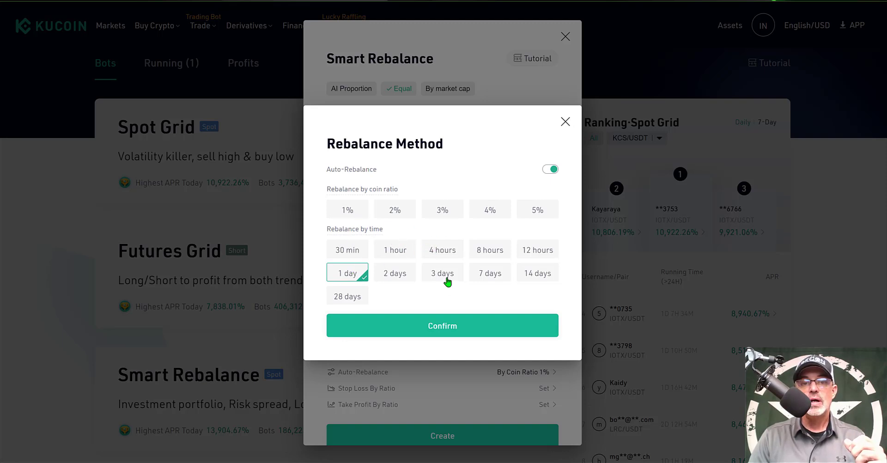
{"action": "left_click", "coordinate": [451, 327]}
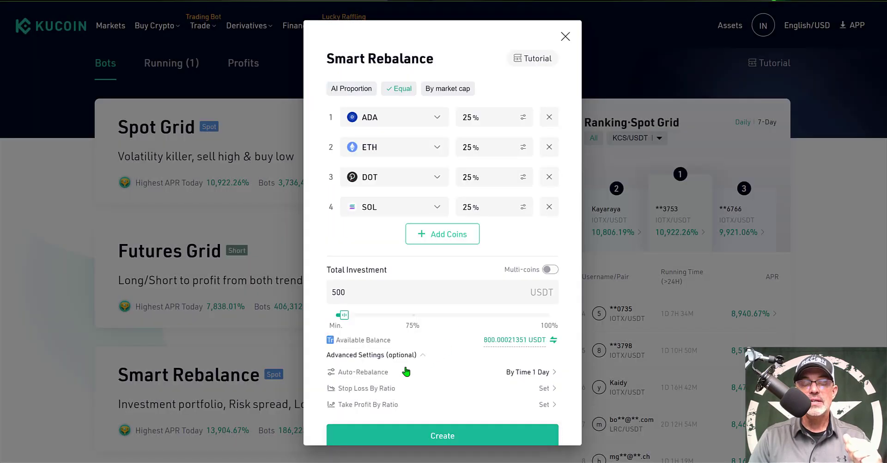
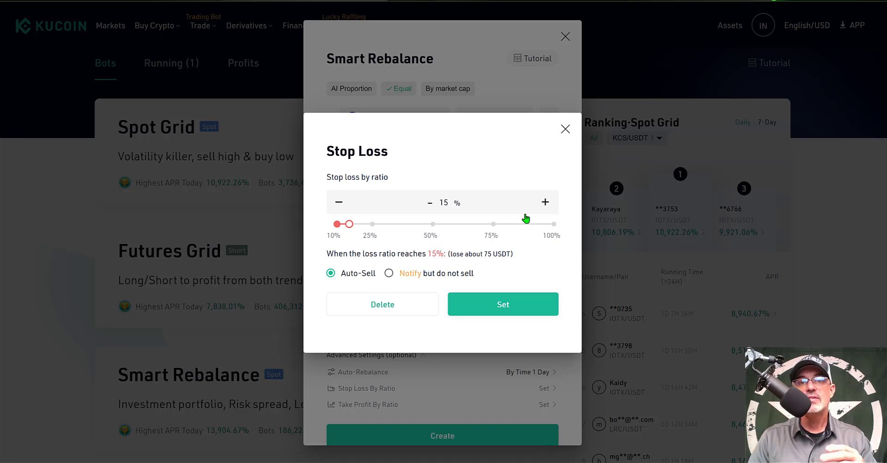
Review the bot's optional stop loss and take profit ratio settings, closing both without setting them
{"action": "left_click", "coordinate": [565, 128]}
{"action": "left_click", "coordinate": [373, 406]}
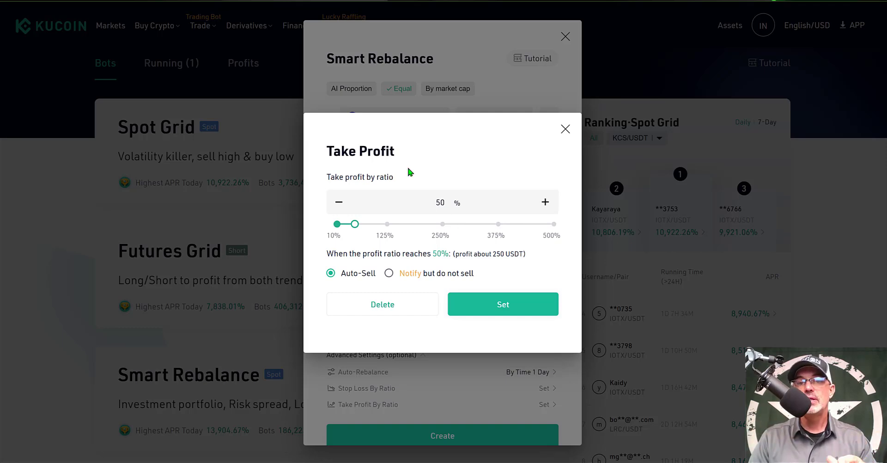
{"action": "left_click", "coordinate": [566, 129]}
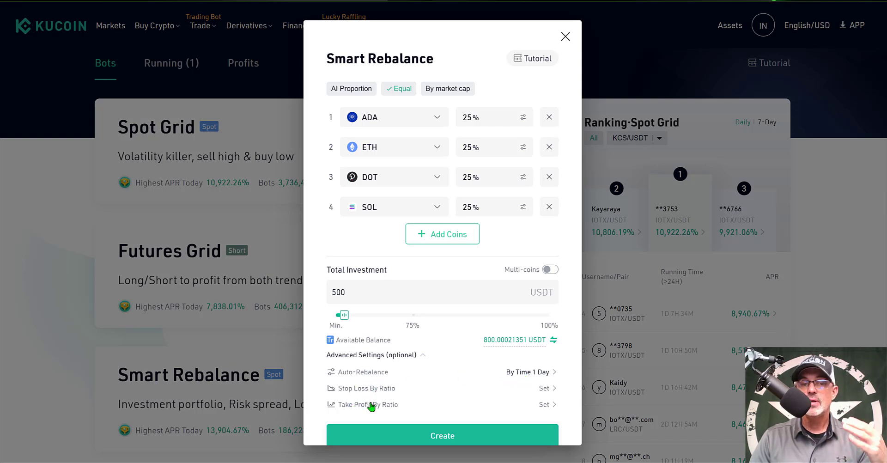
Create the Smart Rebalance bot and confirm its 500 USDT order from the Trading Account
{"action": "left_click", "coordinate": [448, 435]}
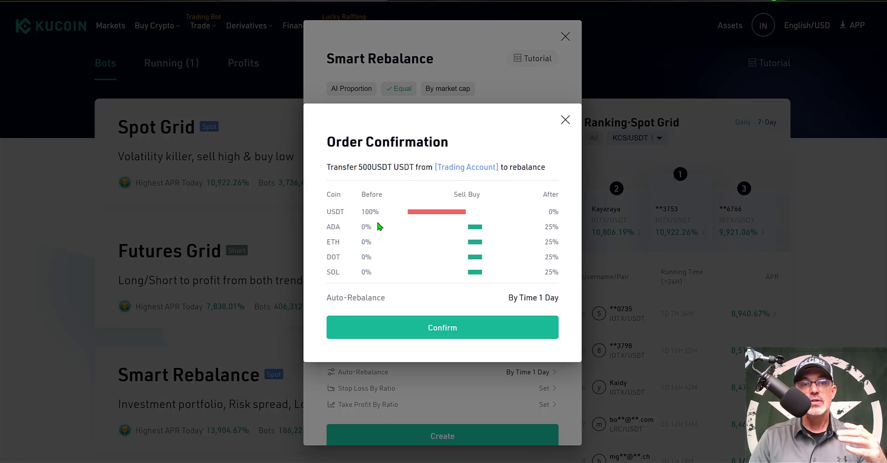
{"action": "left_click", "coordinate": [452, 330]}
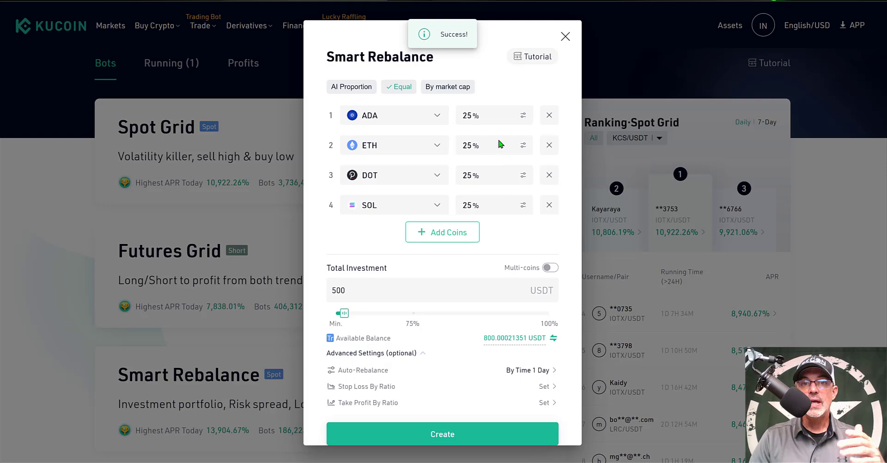